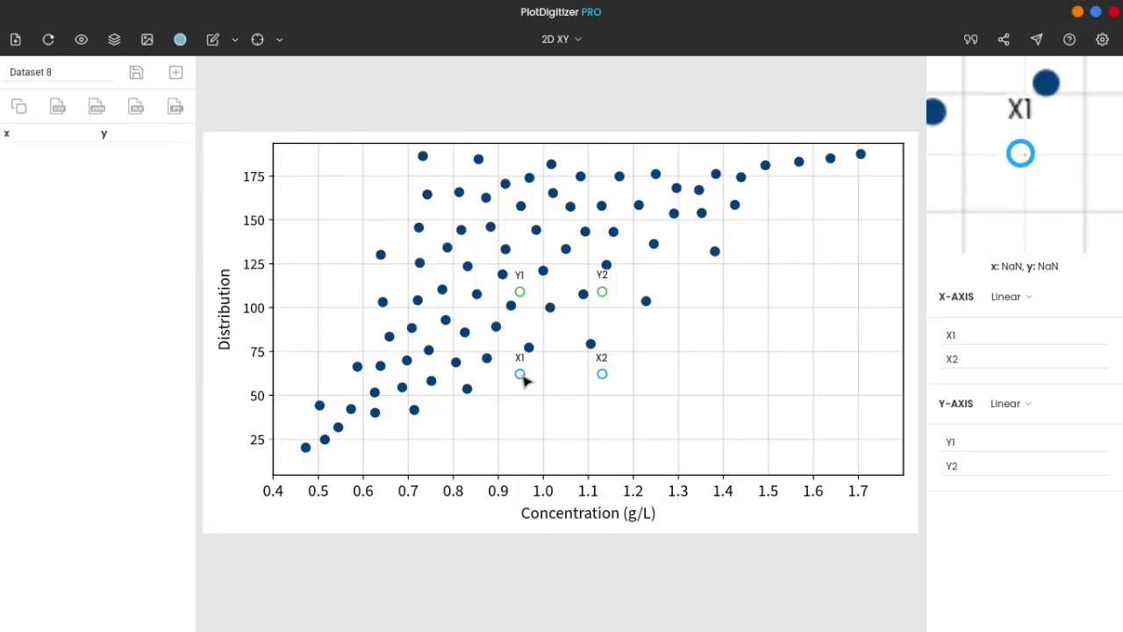
# Step: Calibrate the X axis by pinning X1 at 0.4 and X2 at 1.7
pyautogui.moveTo(520, 373); pyautogui.dragTo(273, 475)
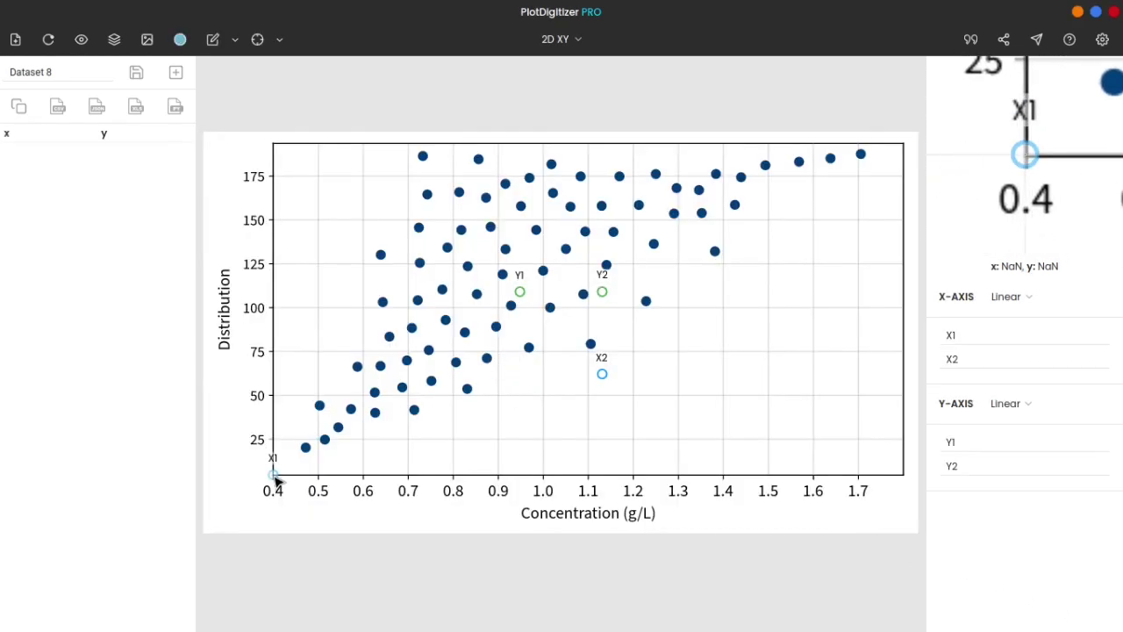
pyautogui.moveTo(601, 374); pyautogui.dragTo(859, 475)
pyautogui.click(995, 335)
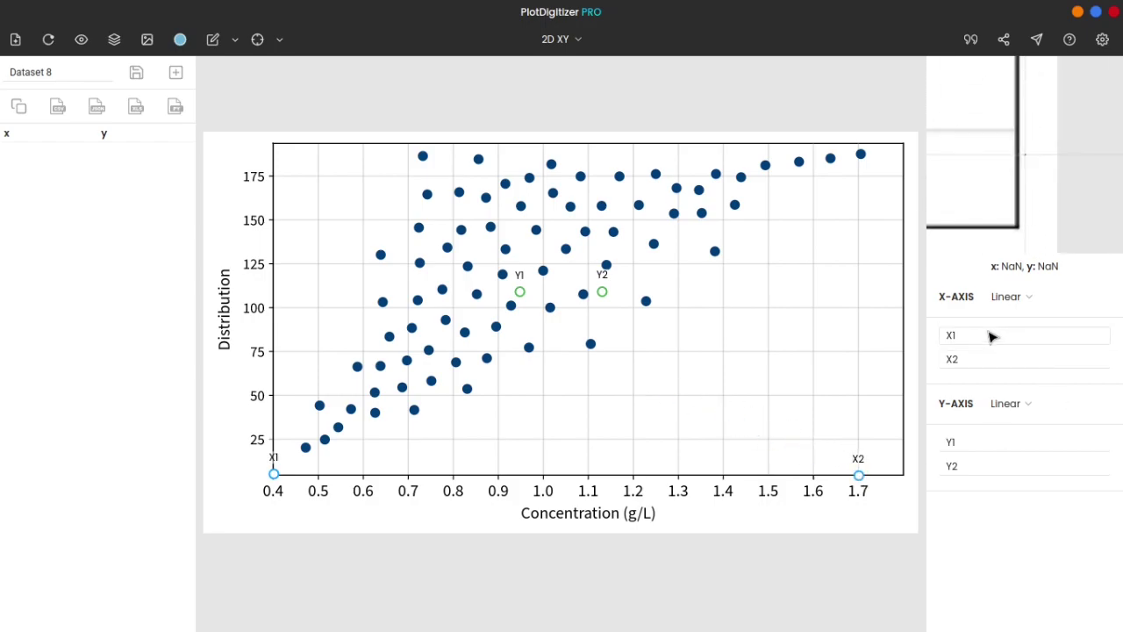
pyautogui.write('0.4')
pyautogui.click(992, 359)
pyautogui.write('1.7')
# Step: Calibrate the Y axis by pinning Y1 at 25 and Y2 at 175
pyautogui.click(984, 445)
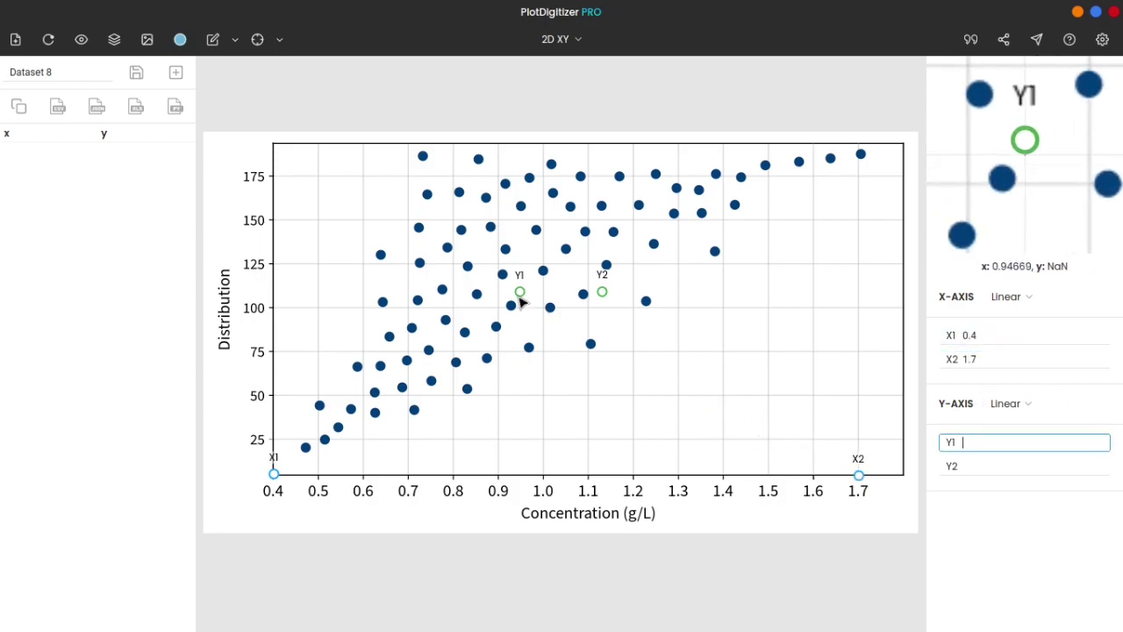
pyautogui.moveTo(519, 291); pyautogui.dragTo(273, 440)
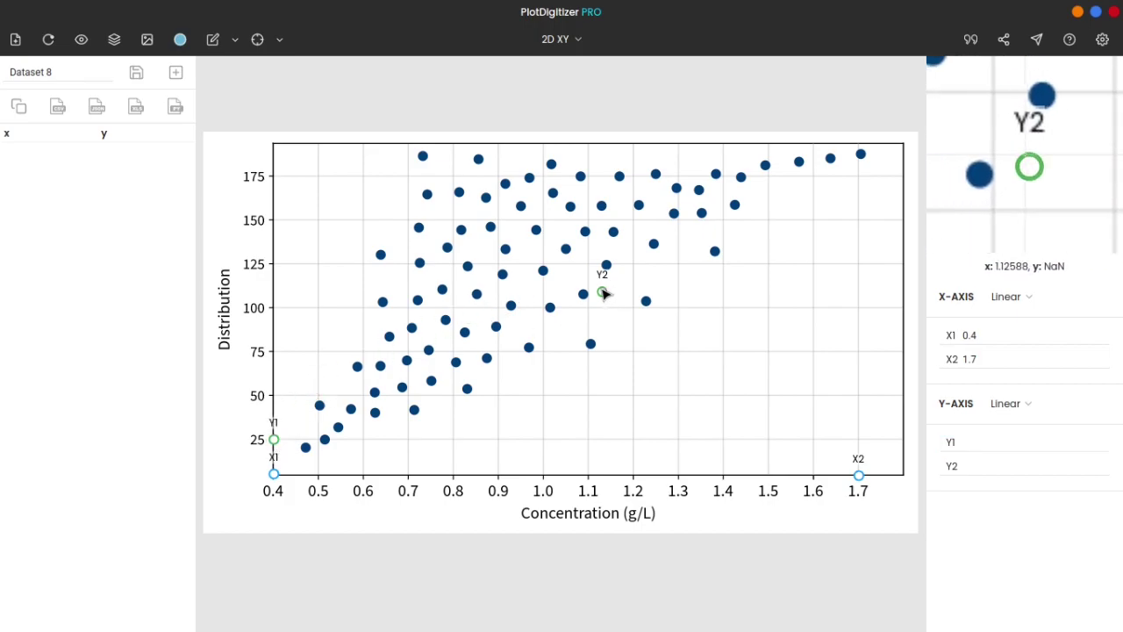
pyautogui.moveTo(602, 291); pyautogui.dragTo(274, 181)
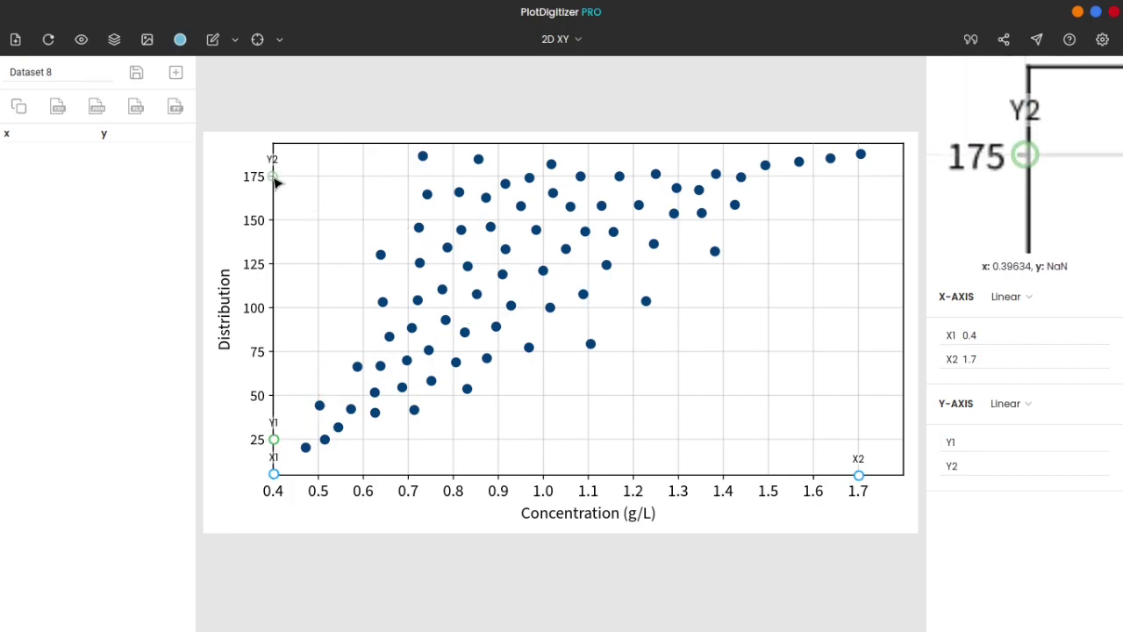
pyautogui.click(1004, 442)
pyautogui.write('25')
pyautogui.click(1004, 466)
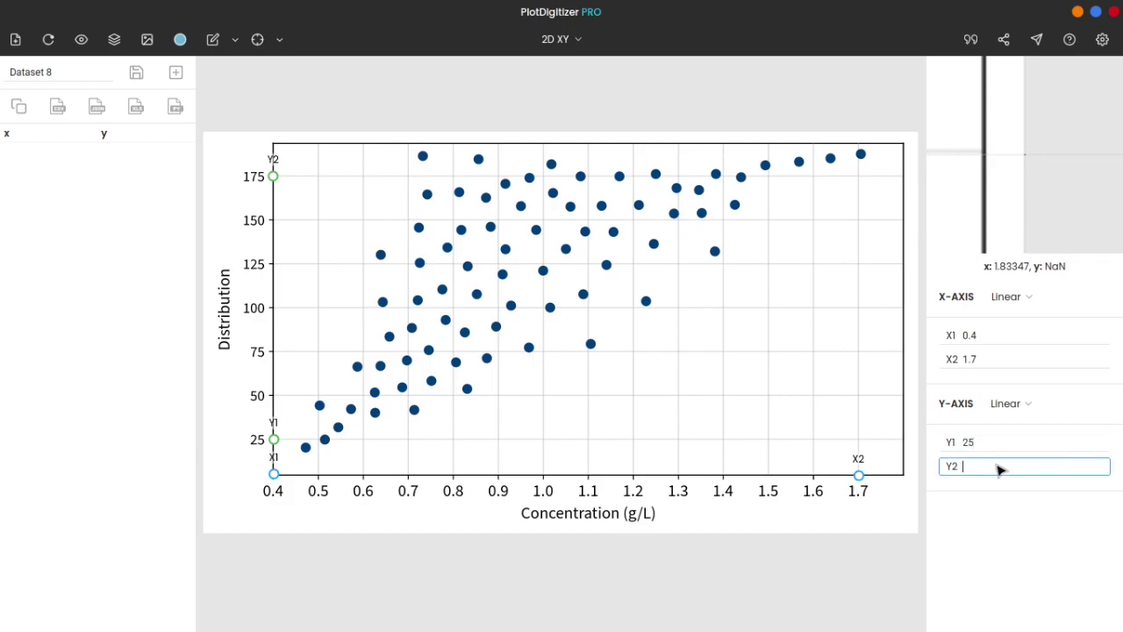
pyautogui.write('1758')
pyautogui.press('BackSpace')
pyautogui.click(949, 439)
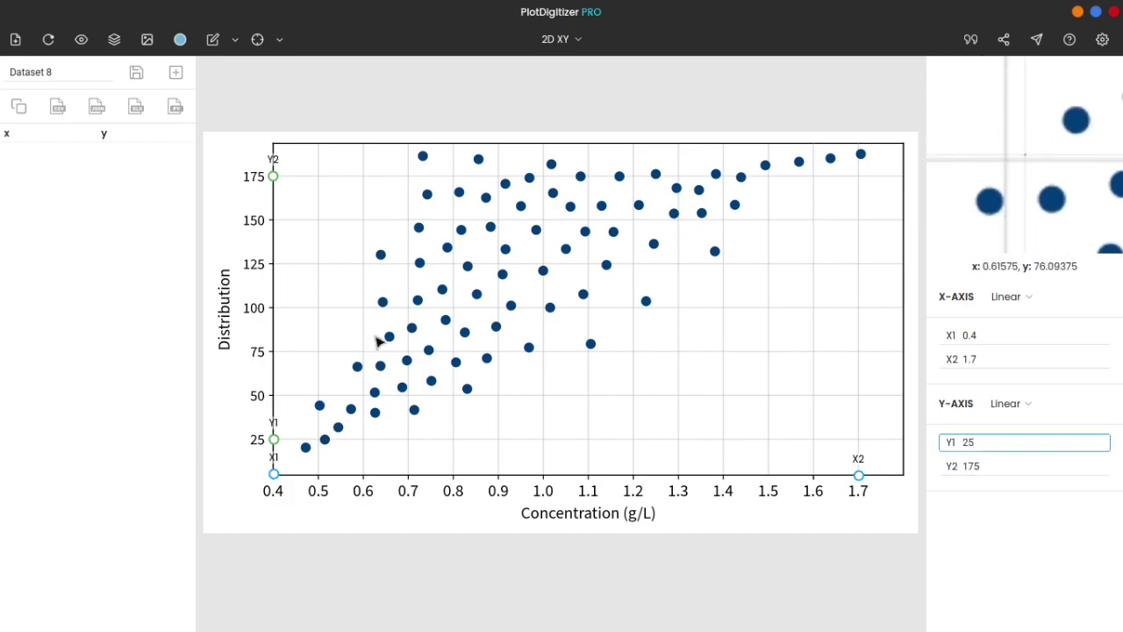
# Step: Auto-extract every scatter point using a rectangle over the whole chart, then start renaming the dataset
pyautogui.click(183, 42)
pyautogui.click(235, 39)
pyautogui.click(253, 108)
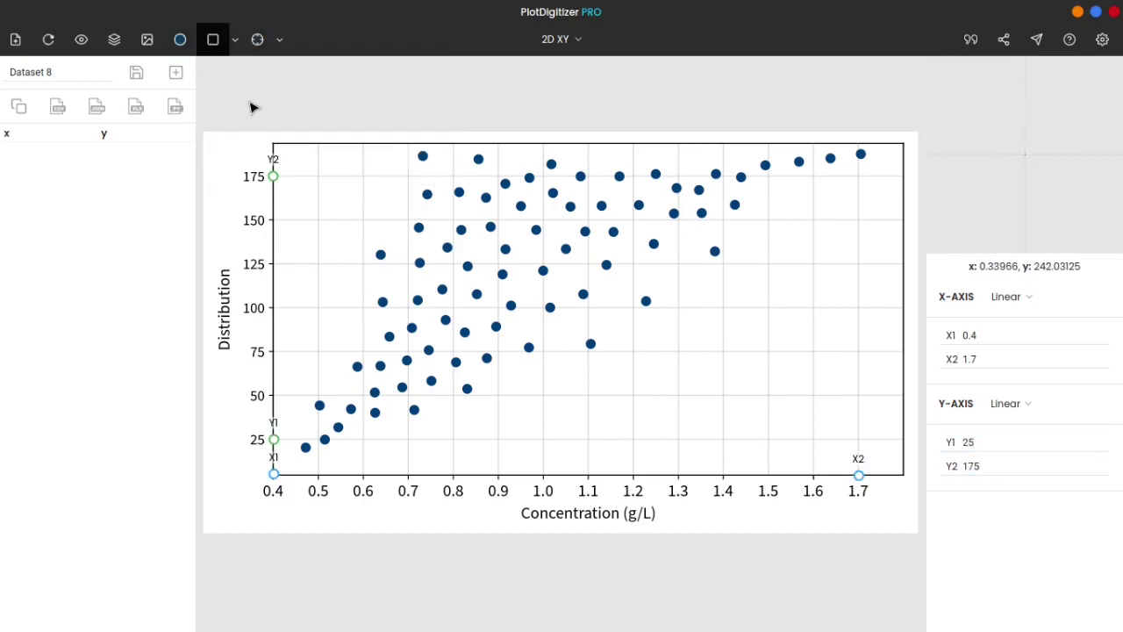
pyautogui.moveTo(253, 119); pyautogui.dragTo(922, 543)
pyautogui.click(257, 40)
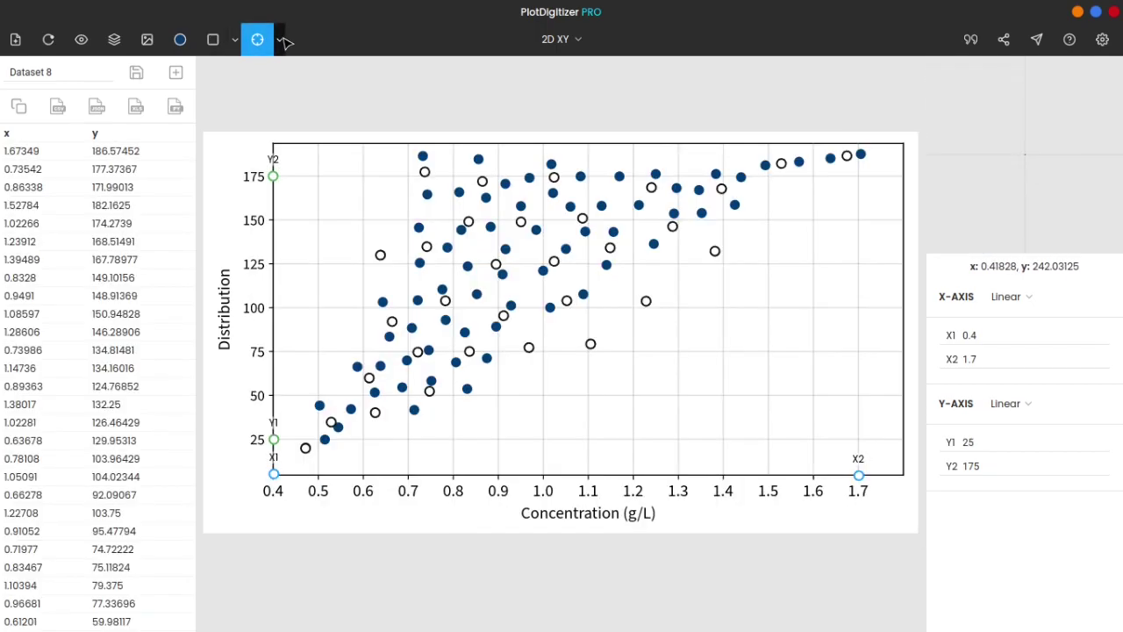
pyautogui.doubleClick(3, 72)
# Step: Save the dataset as 'Scattered Points', then search Google for plotdigitizer.com
pyautogui.write('Scattered')
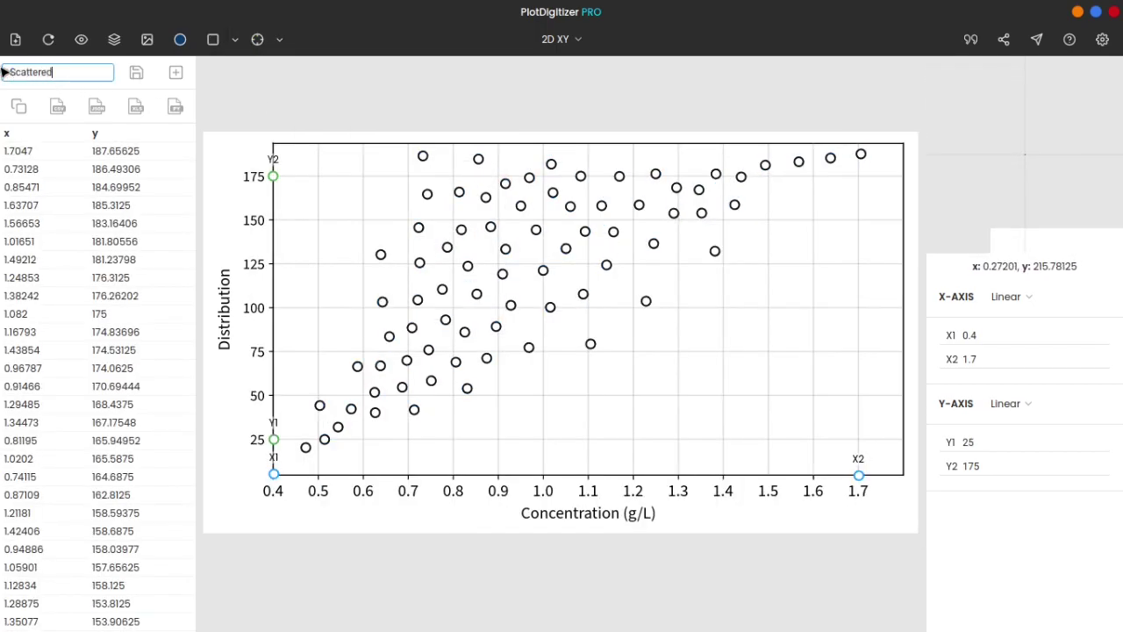
pyautogui.write('ints')
pyautogui.click(136, 72)
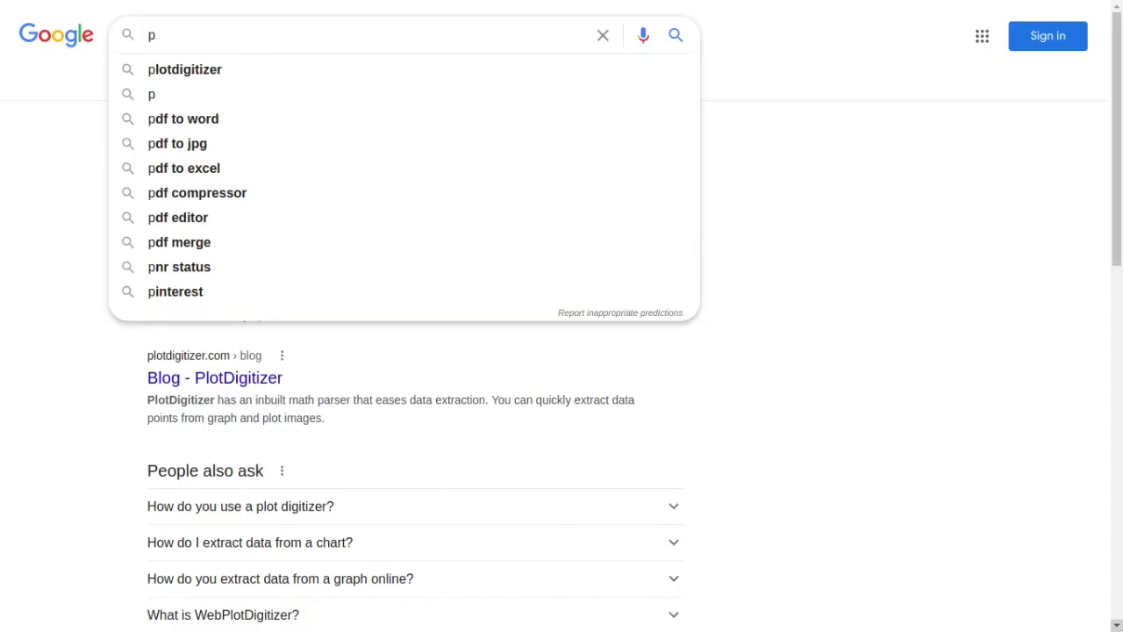
pyautogui.write('lotdigit')
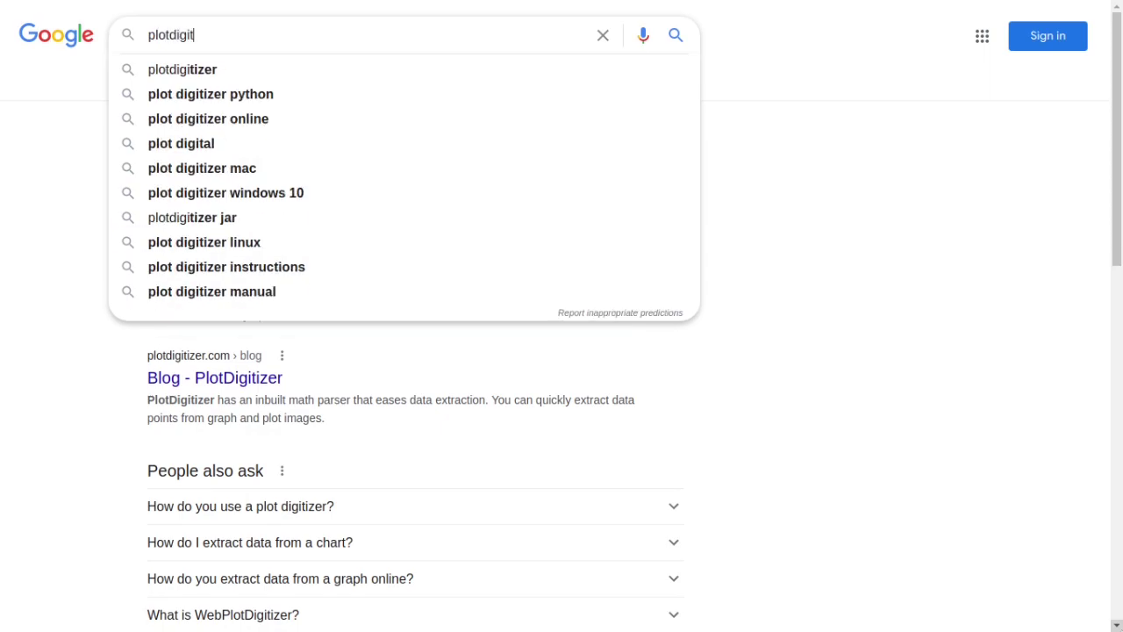
pyautogui.write('izer.com')
pyautogui.press('Return')
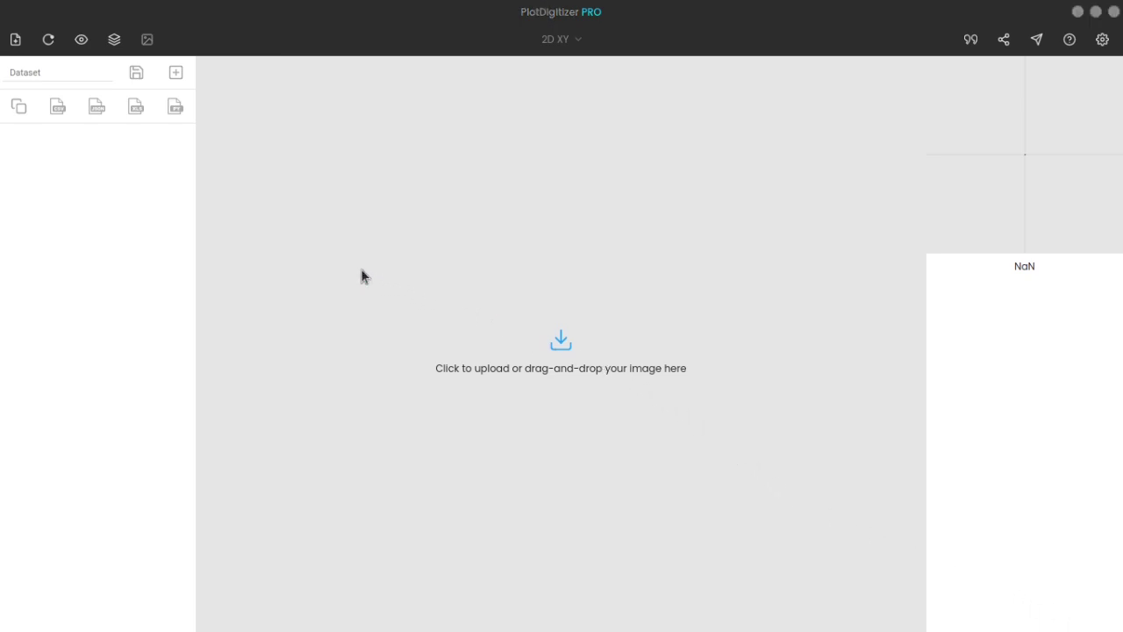
# Step: Upload the Concentration-versus-Distribution scatter-plot image onto the empty canvas
pyautogui.click(337, 140)
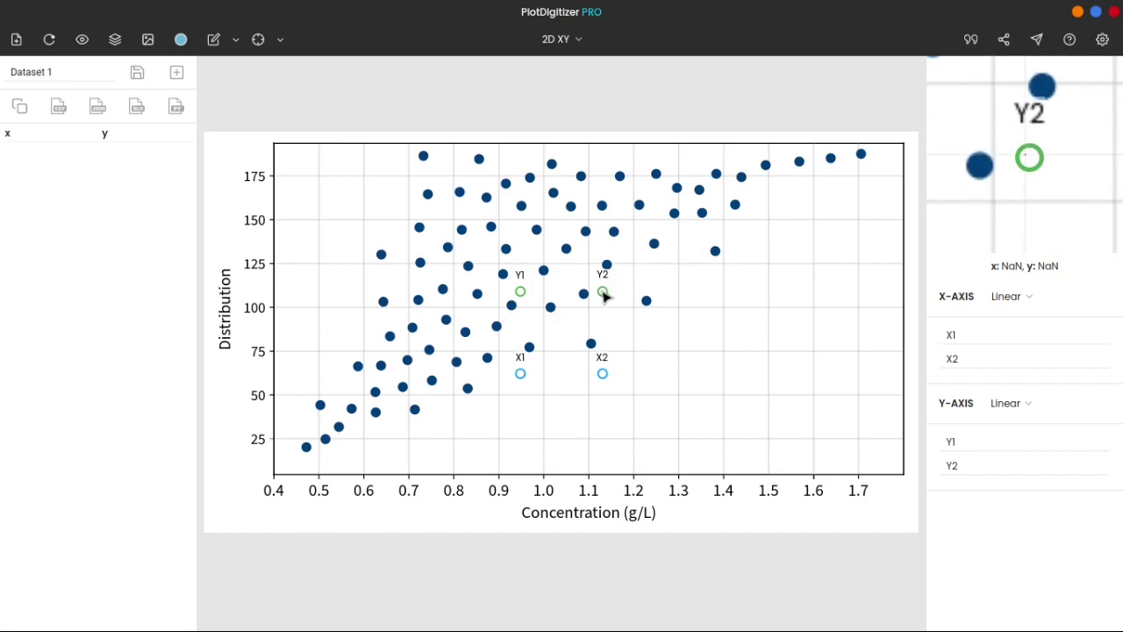
# Step: Nudge the Y2 marker up and right, and try the Settings zoom slider
pyautogui.moveTo(604, 291)
pyautogui.mouseDown()
pyautogui.moveTo(674, 276)
pyautogui.moveTo(650, 271)
pyautogui.mouseUp()
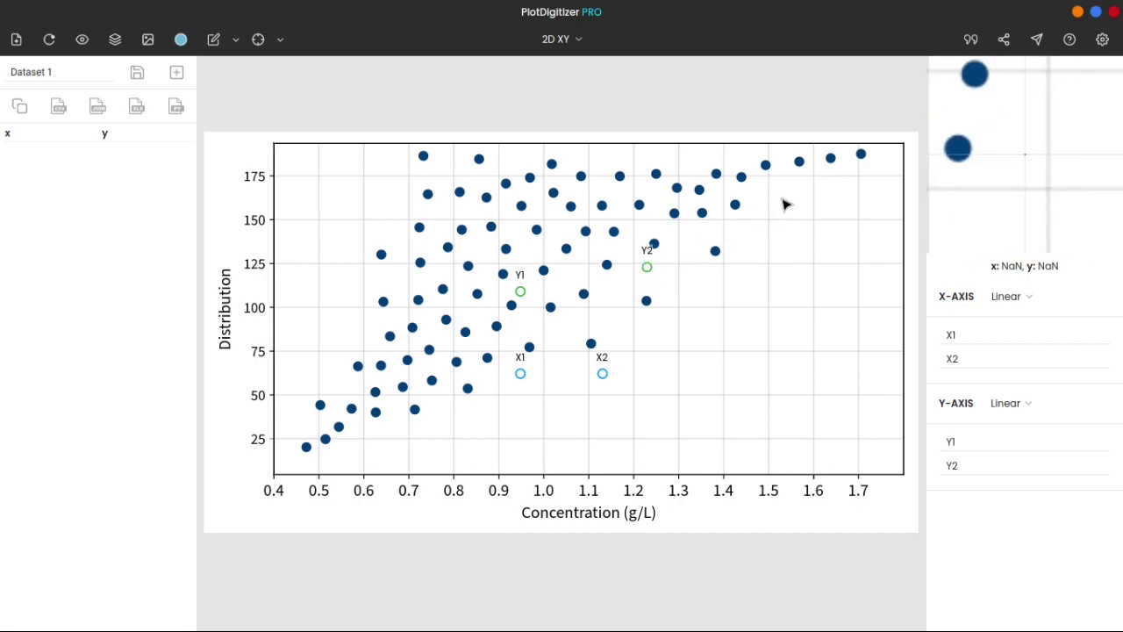
pyautogui.click(1102, 39)
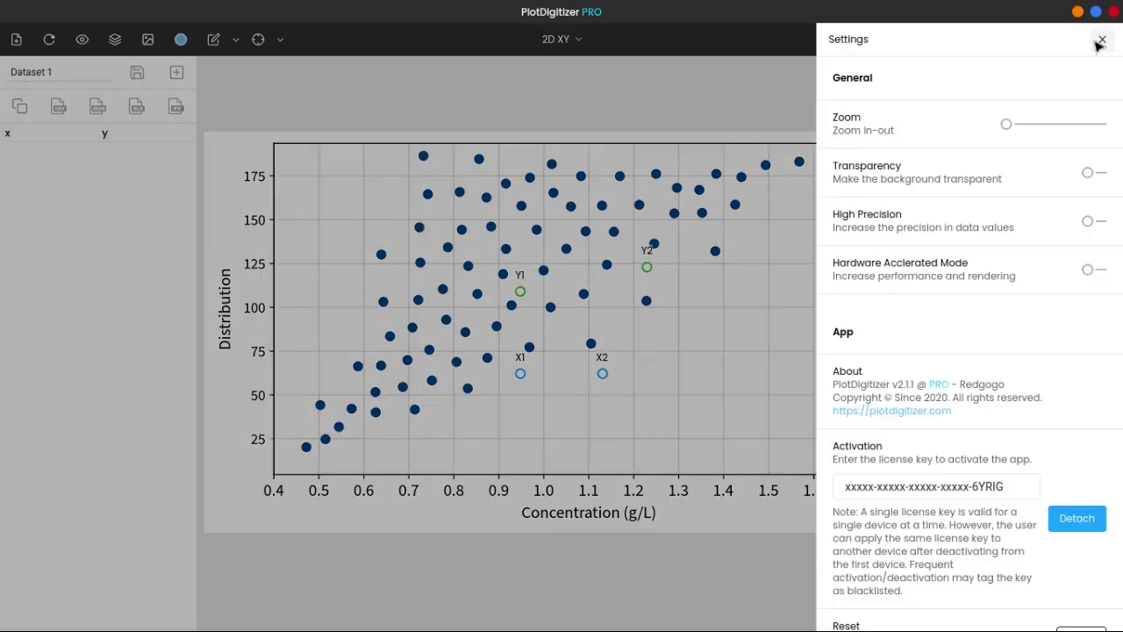
pyautogui.moveTo(1010, 124)
pyautogui.mouseDown()
pyautogui.moveTo(1025, 131)
pyautogui.moveTo(998, 131)
pyautogui.mouseUp()
pyautogui.click(1102, 39)
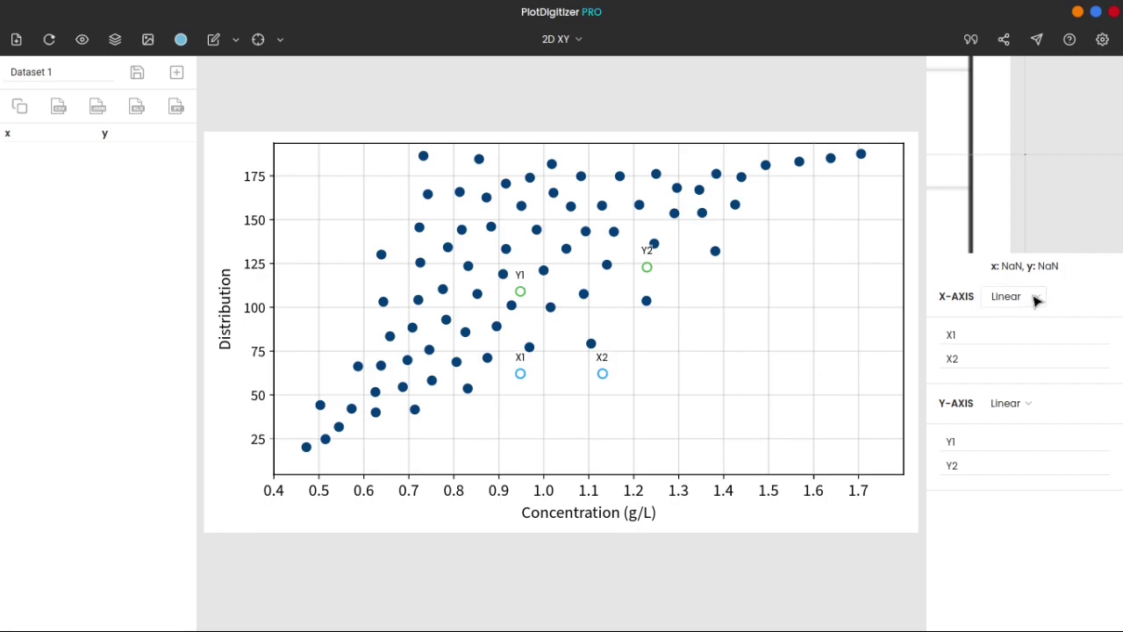
pyautogui.click(1038, 300)
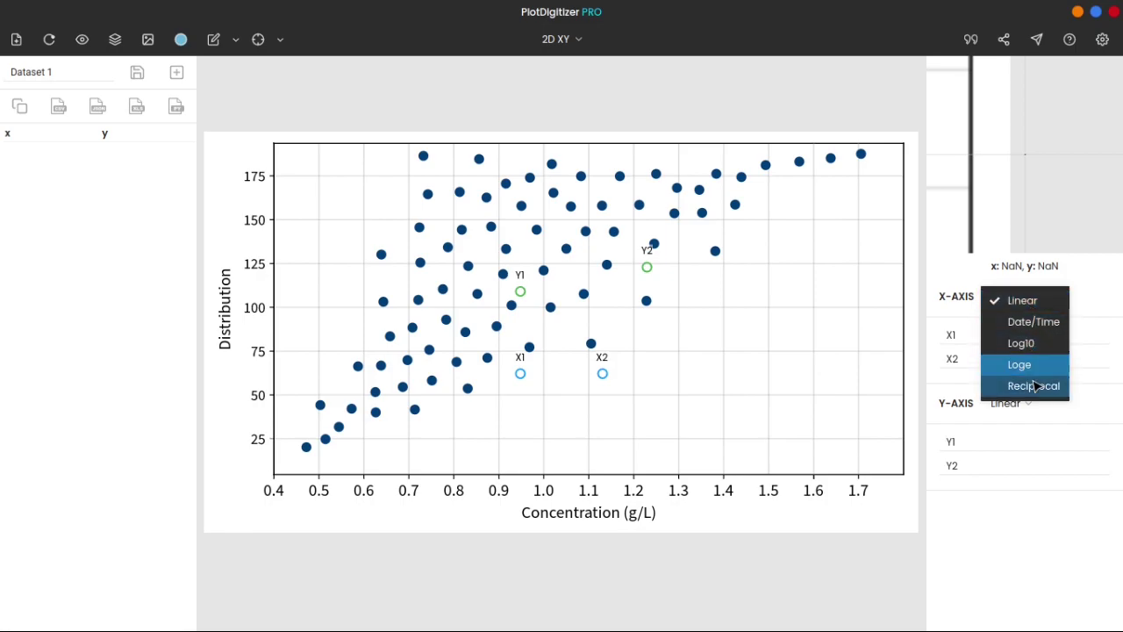
pyautogui.click(967, 315)
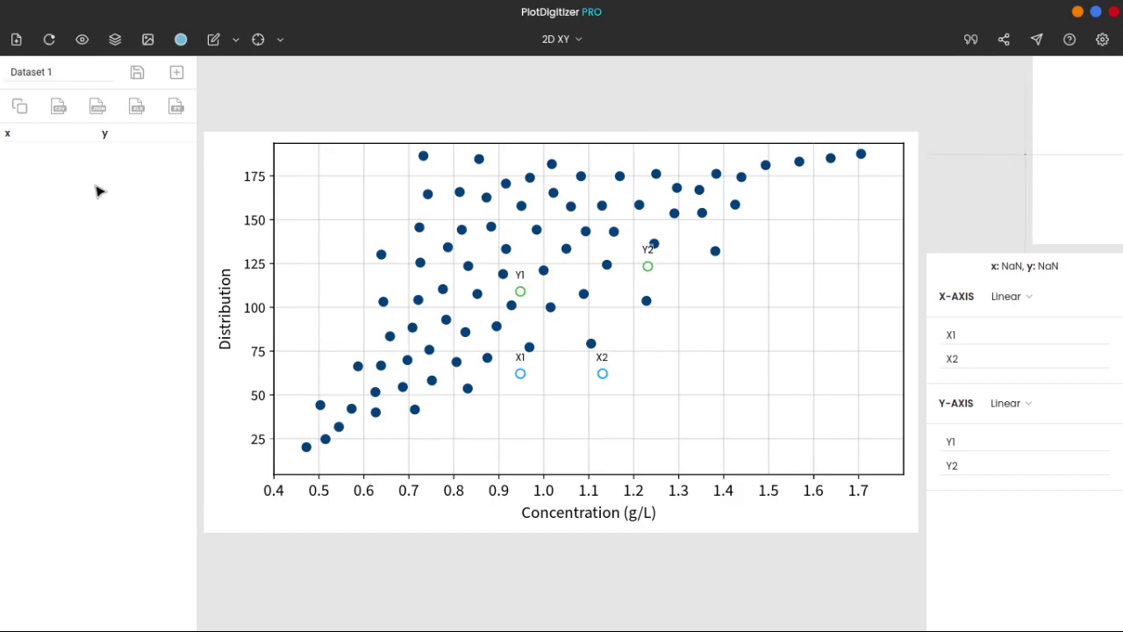
# Step: Replace the name 'Dataset 1' with 'Scattered Points' and save the dataset
pyautogui.click(65, 72)
pyautogui.moveTo(65, 72); pyautogui.dragTo(8, 73)
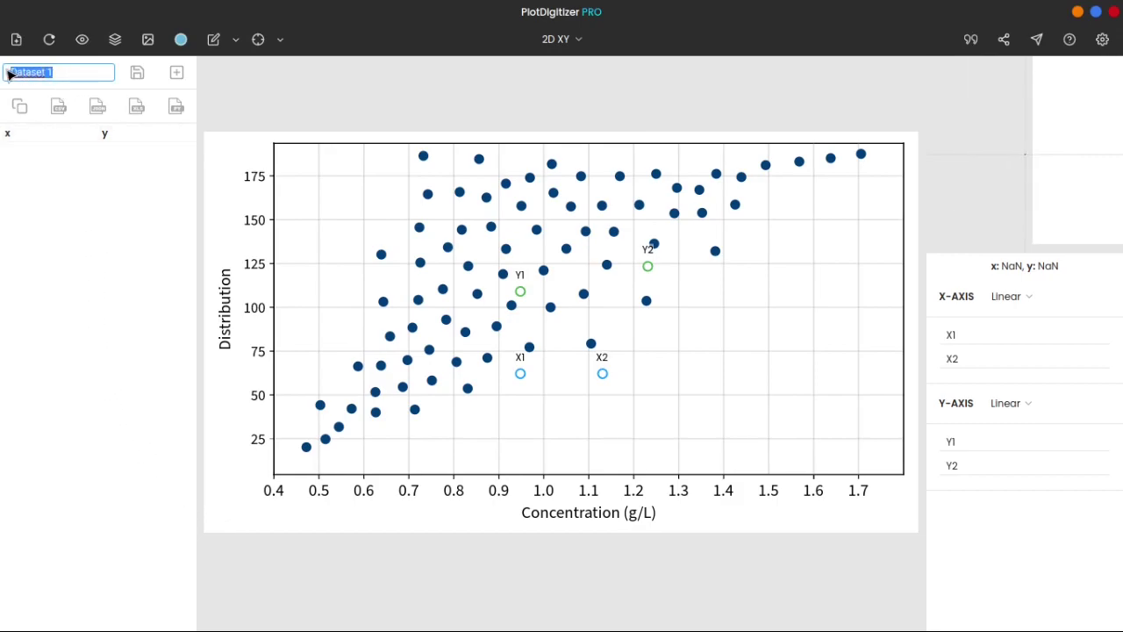
pyautogui.write('Scattered Points')
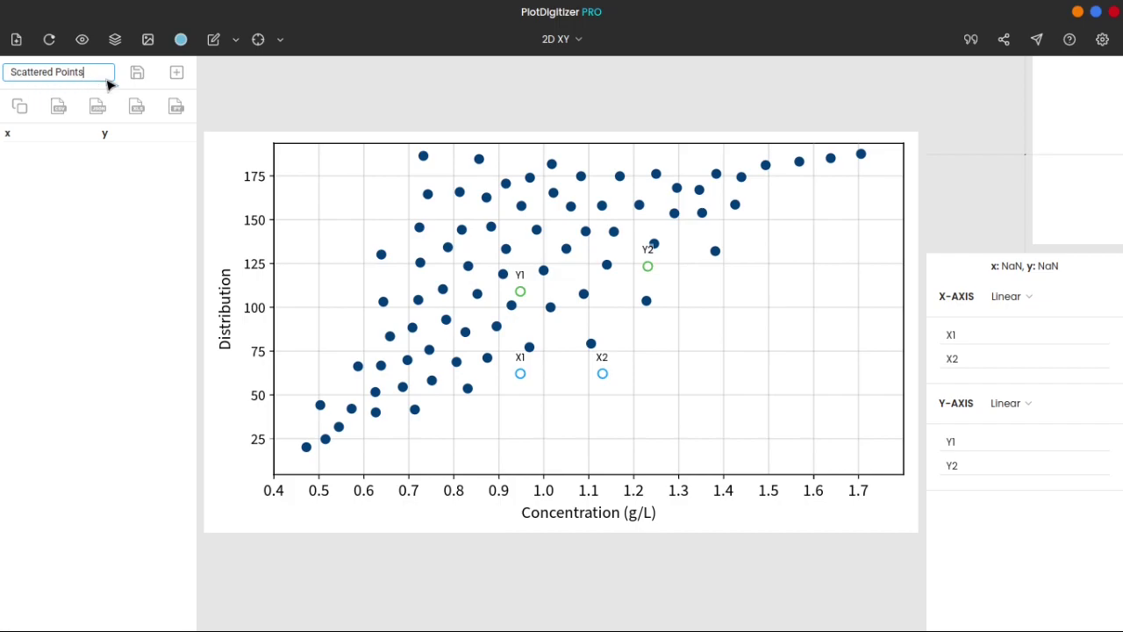
pyautogui.click(137, 77)
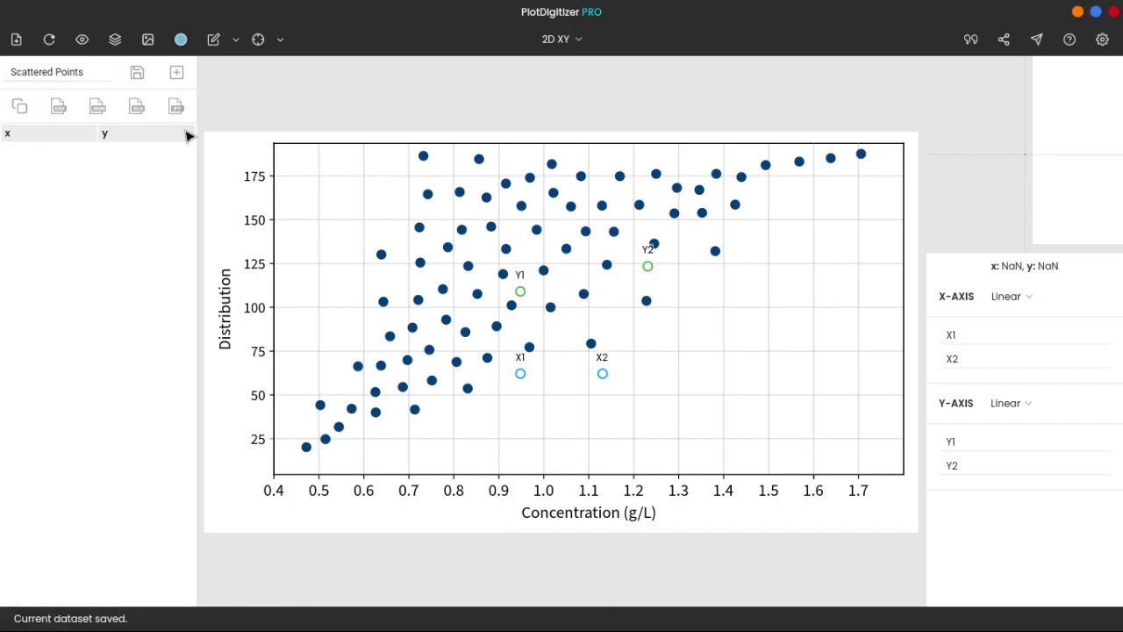
pyautogui.click(115, 41)
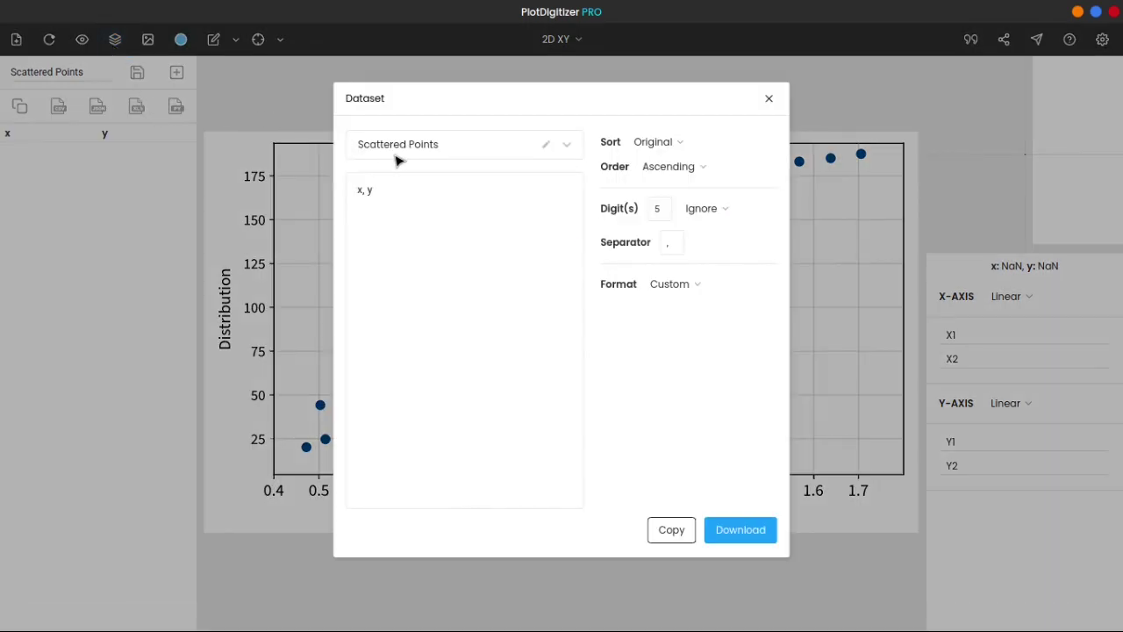
pyautogui.click(768, 98)
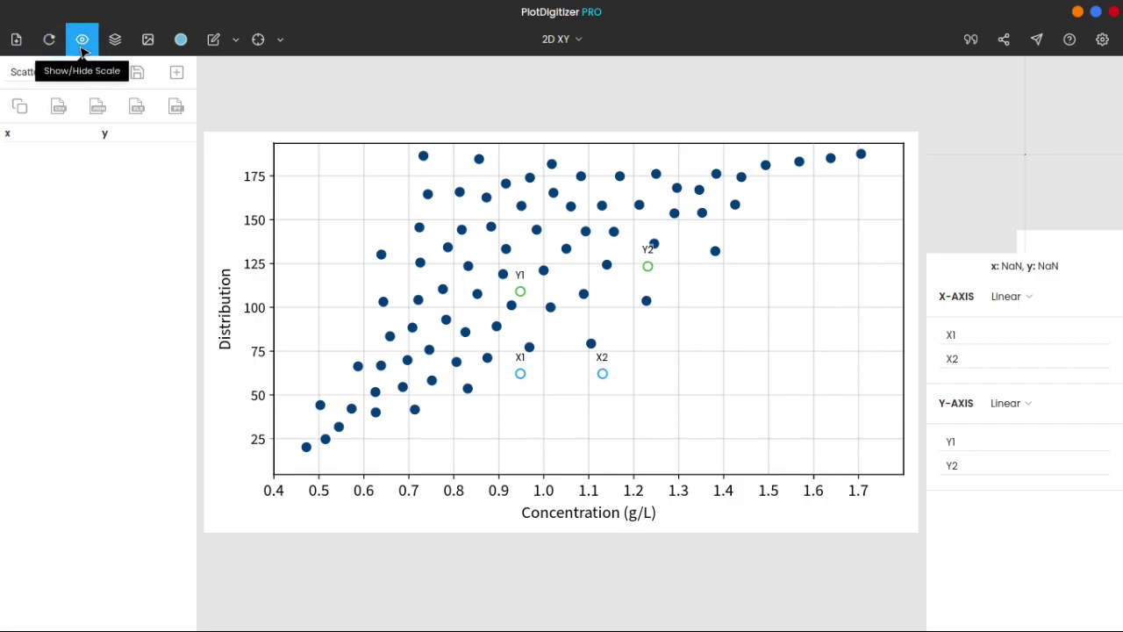
# Step: Hide and re-show the calibration scale, then sort the dataset by X ascending
pyautogui.click(81, 40)
pyautogui.click(82, 50)
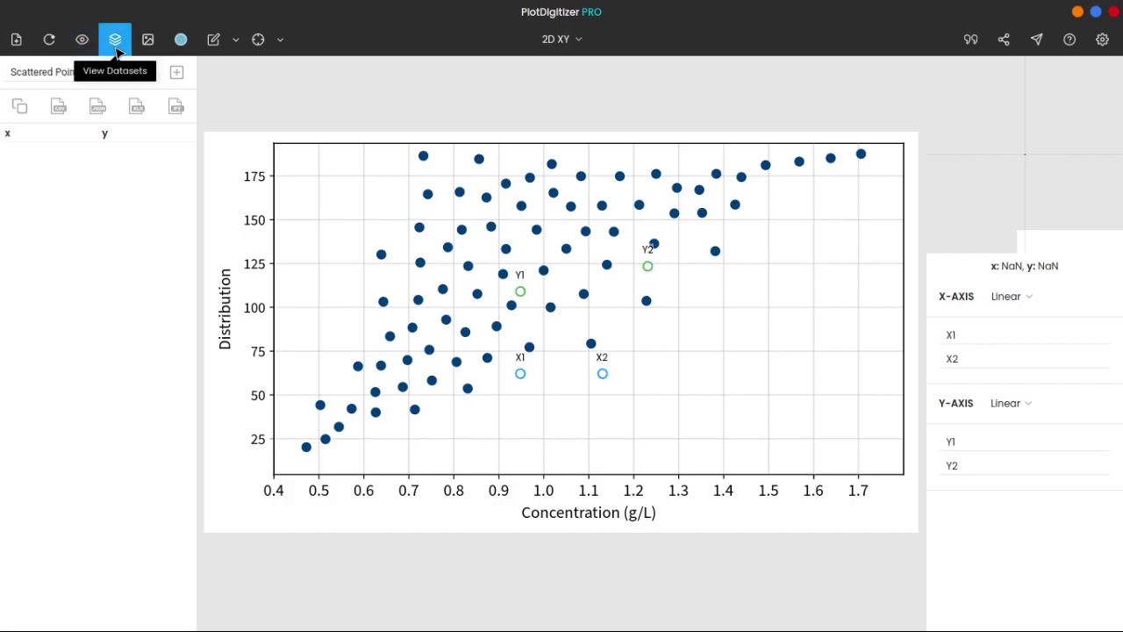
pyautogui.click(118, 53)
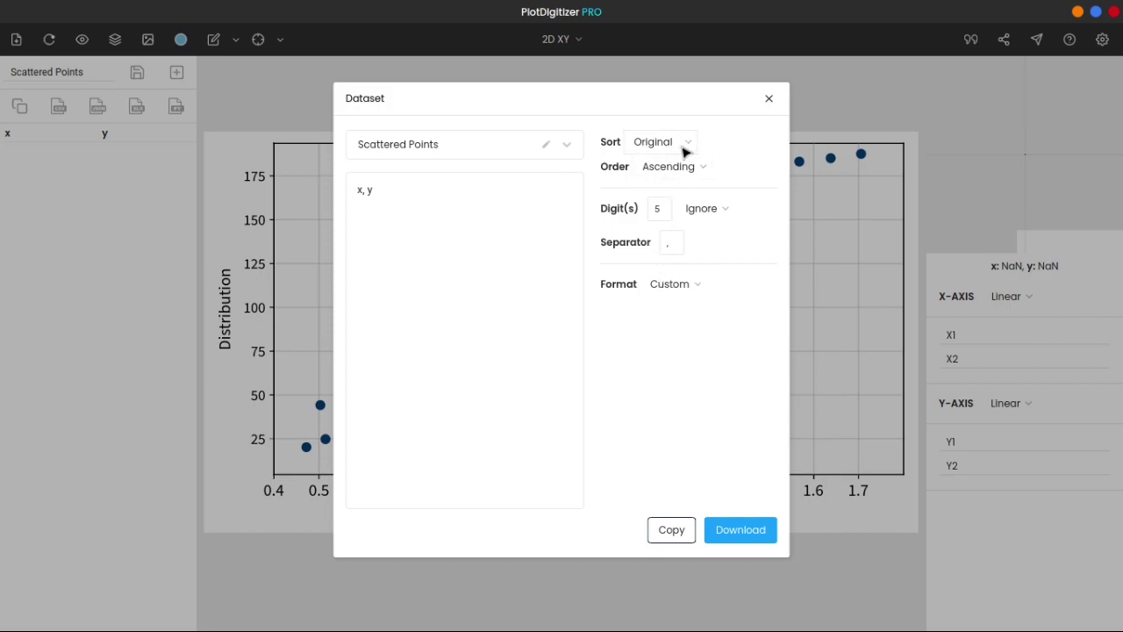
pyautogui.click(683, 148)
pyautogui.click(685, 168)
pyautogui.click(693, 171)
pyautogui.click(698, 177)
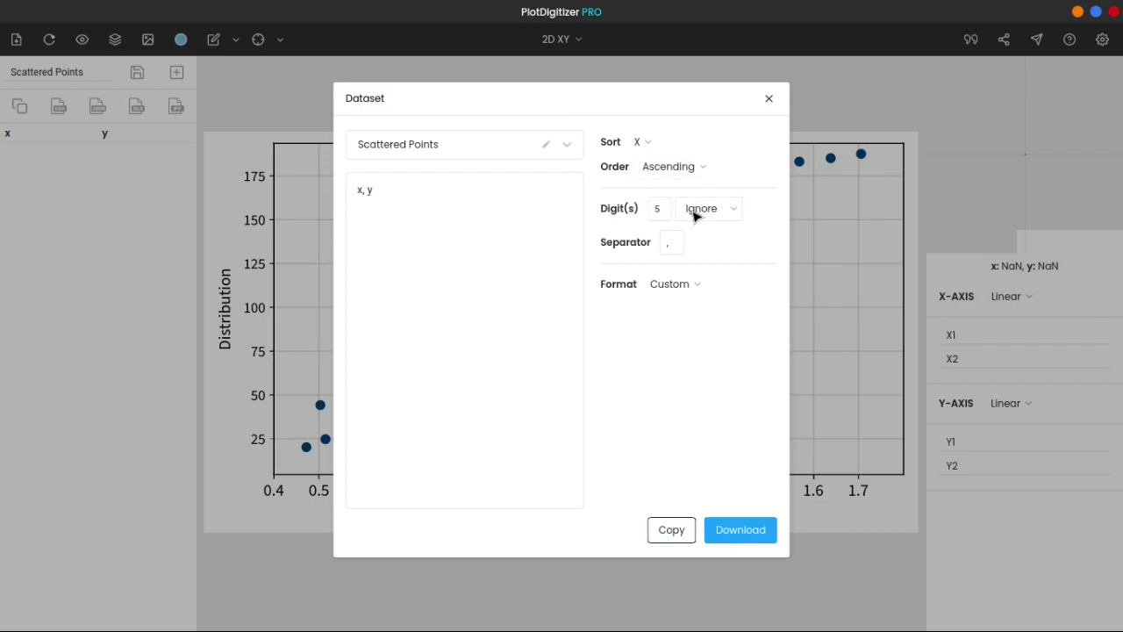
# Step: Set the export to 3 fixed digits in MatLab format
pyautogui.moveTo(670, 214); pyautogui.dragTo(645, 215)
pyautogui.write('3')
pyautogui.click(698, 210)
pyautogui.click(706, 234)
pyautogui.click(676, 284)
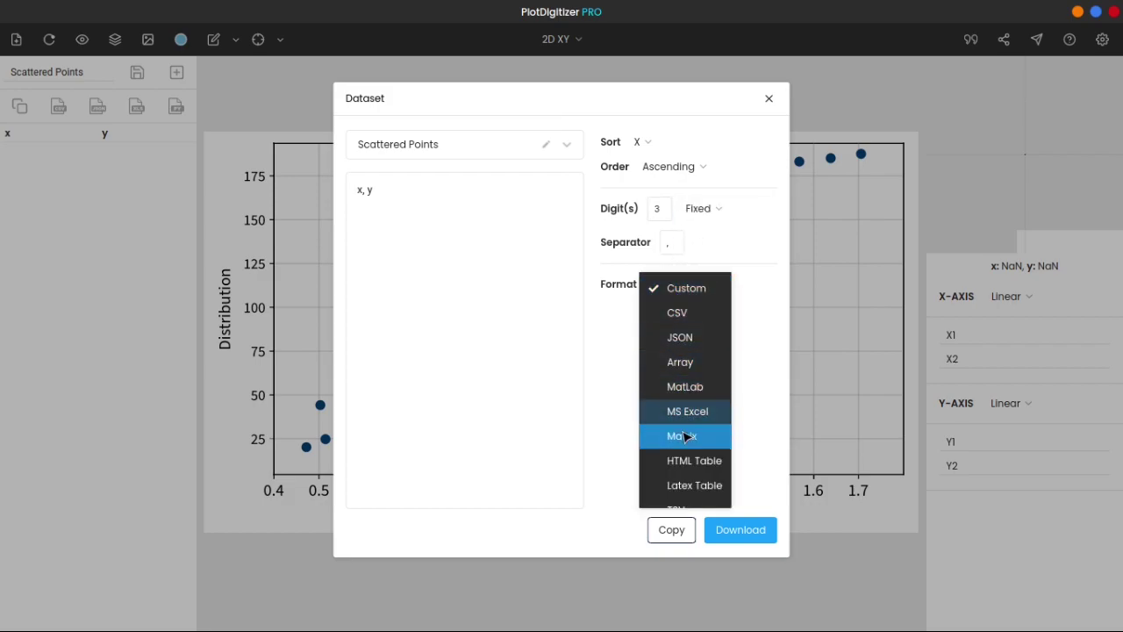
pyautogui.click(690, 387)
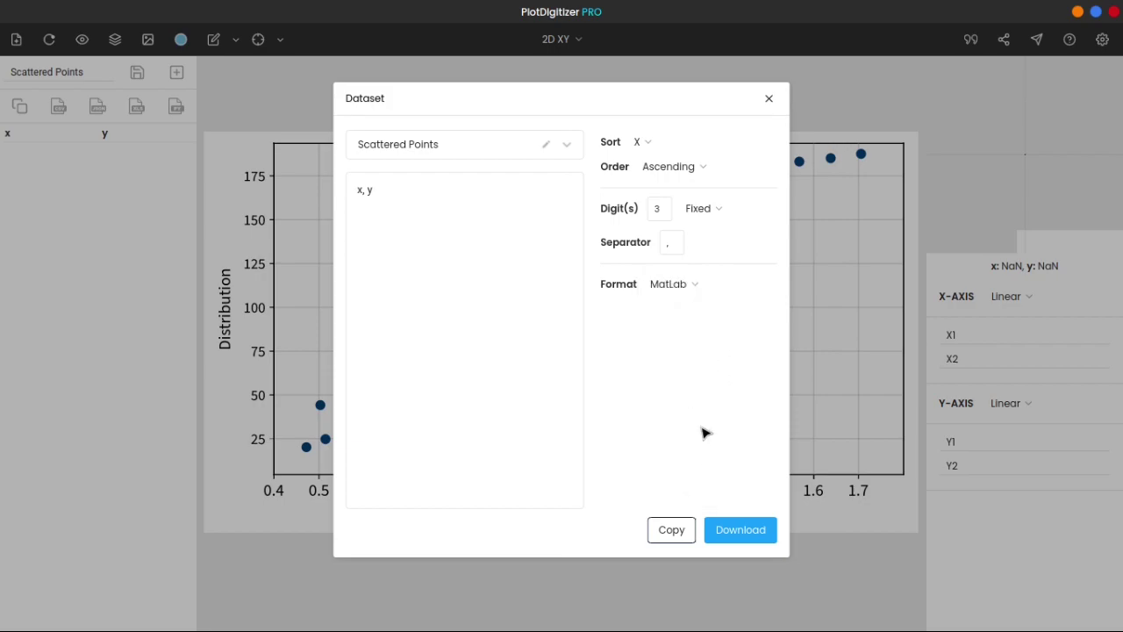
pyautogui.click(770, 99)
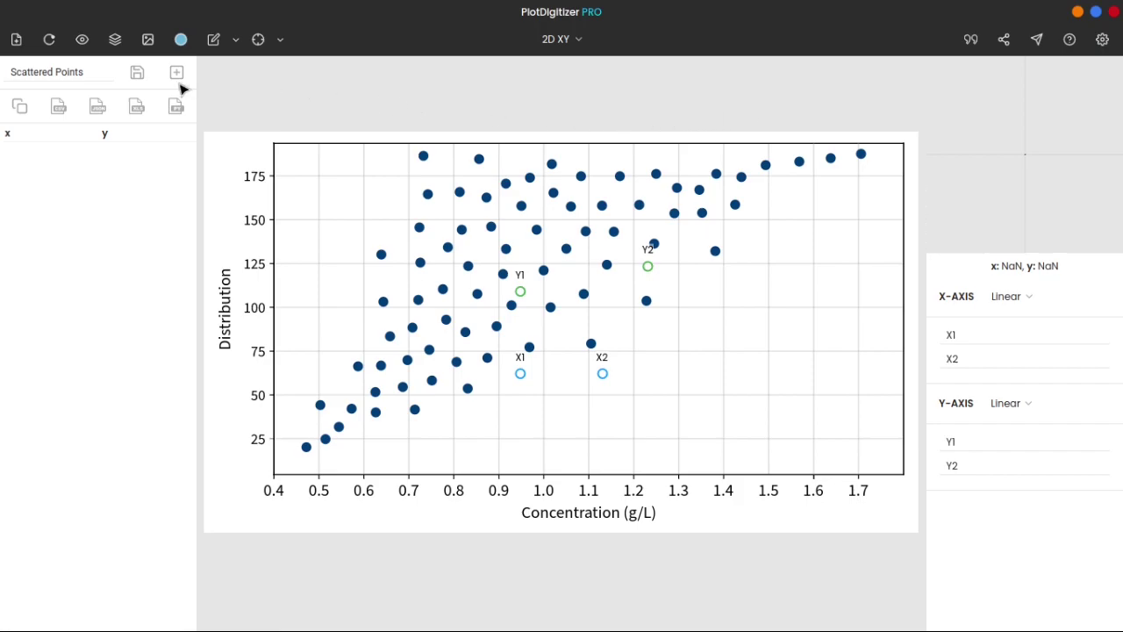
pyautogui.click(142, 49)
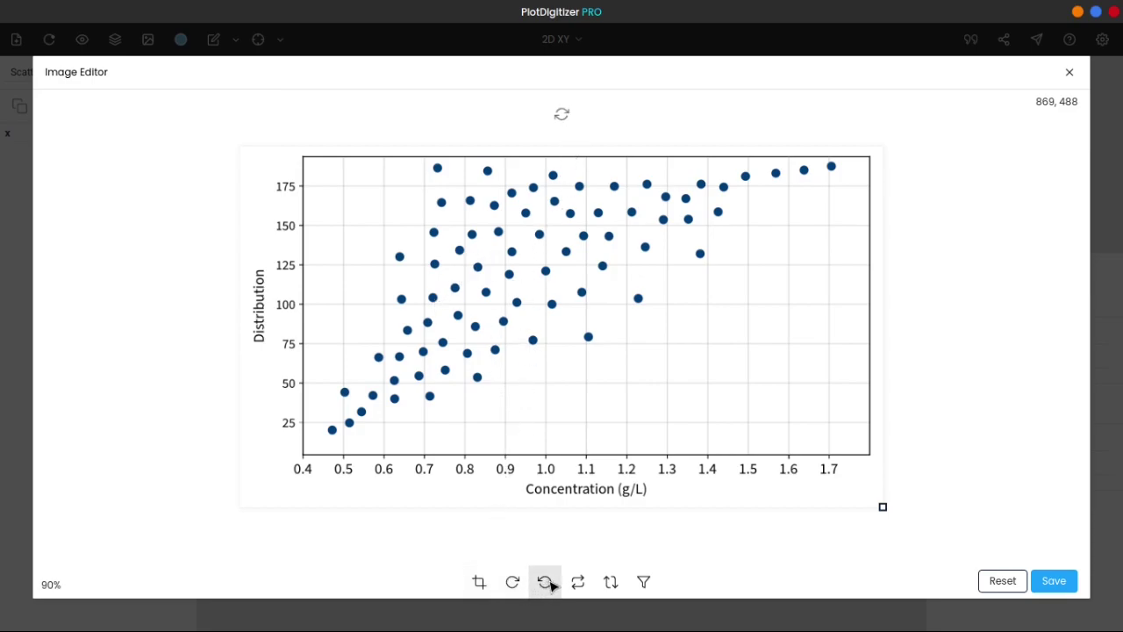
pyautogui.moveTo(562, 114)
pyautogui.mouseDown()
pyautogui.moveTo(606, 117)
pyautogui.moveTo(553, 126)
pyautogui.moveTo(574, 118)
pyautogui.moveTo(562, 123)
pyautogui.mouseUp()
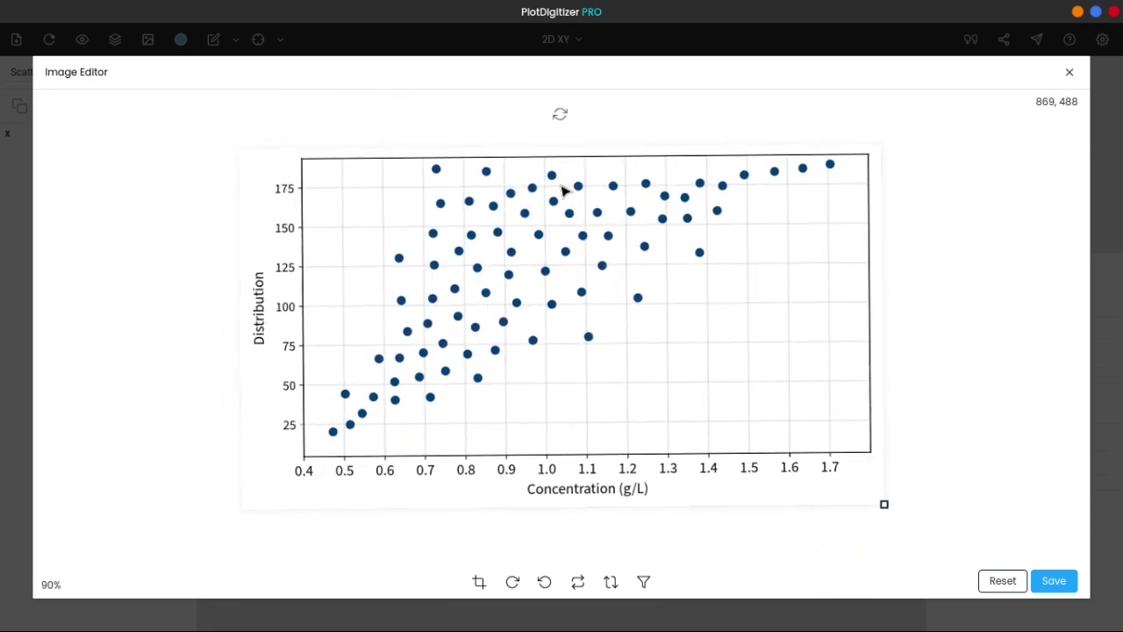
pyautogui.click(580, 582)
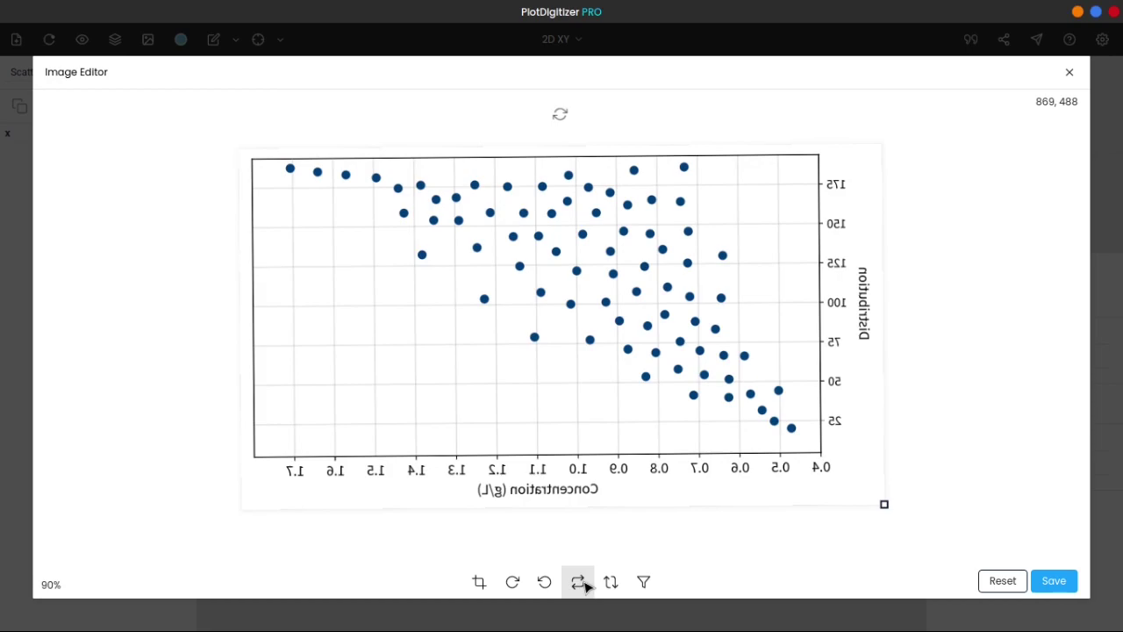
pyautogui.click(645, 584)
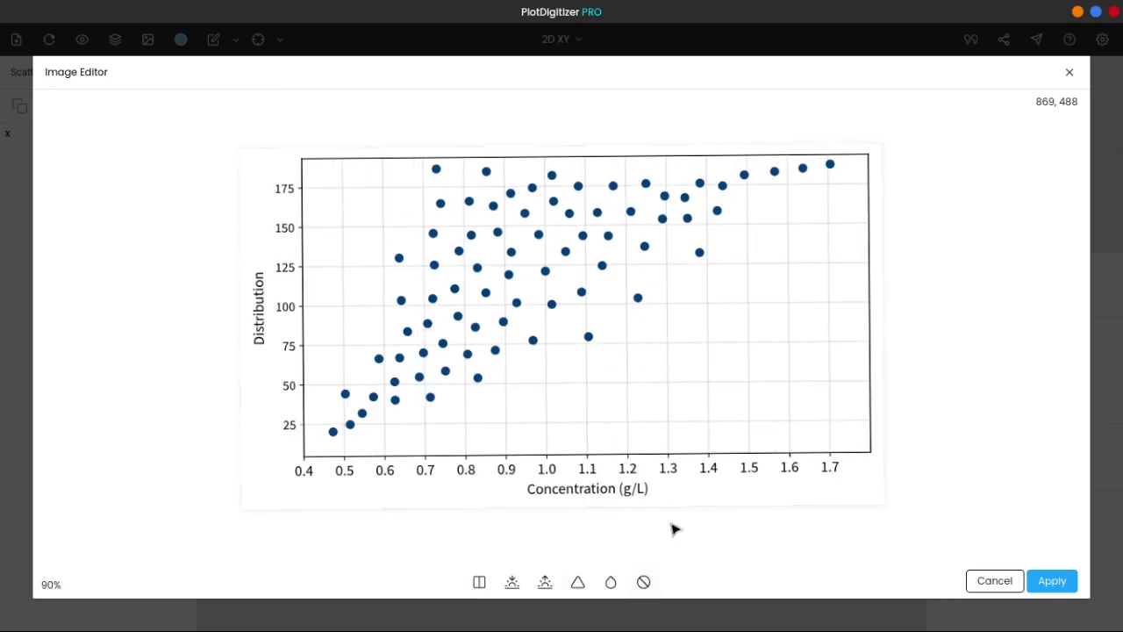
pyautogui.click(514, 582)
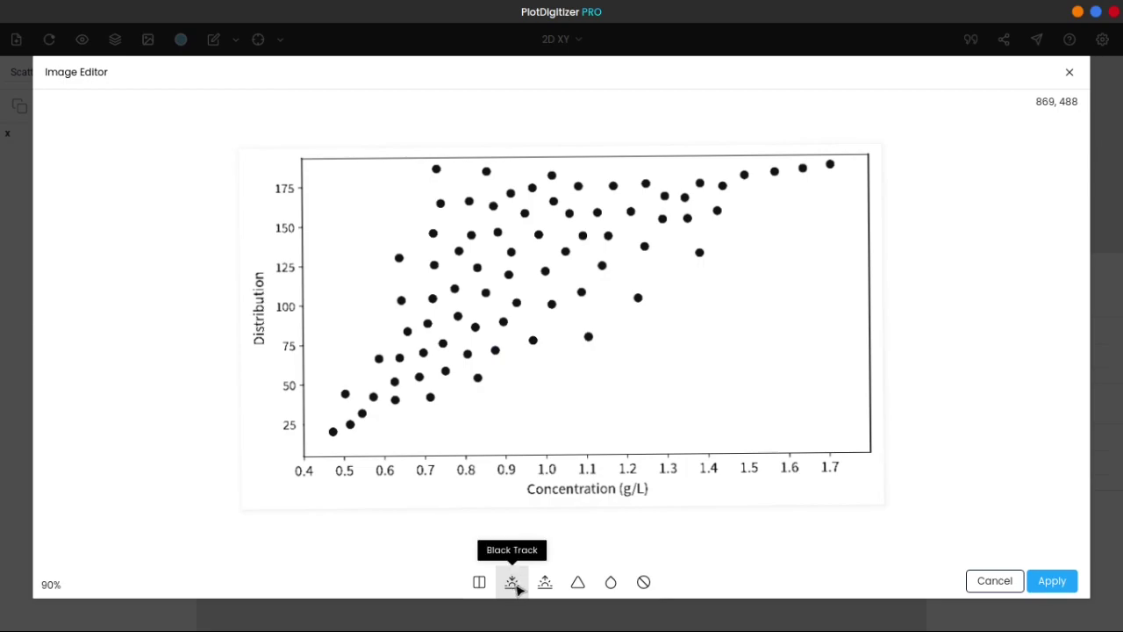
pyautogui.click(987, 589)
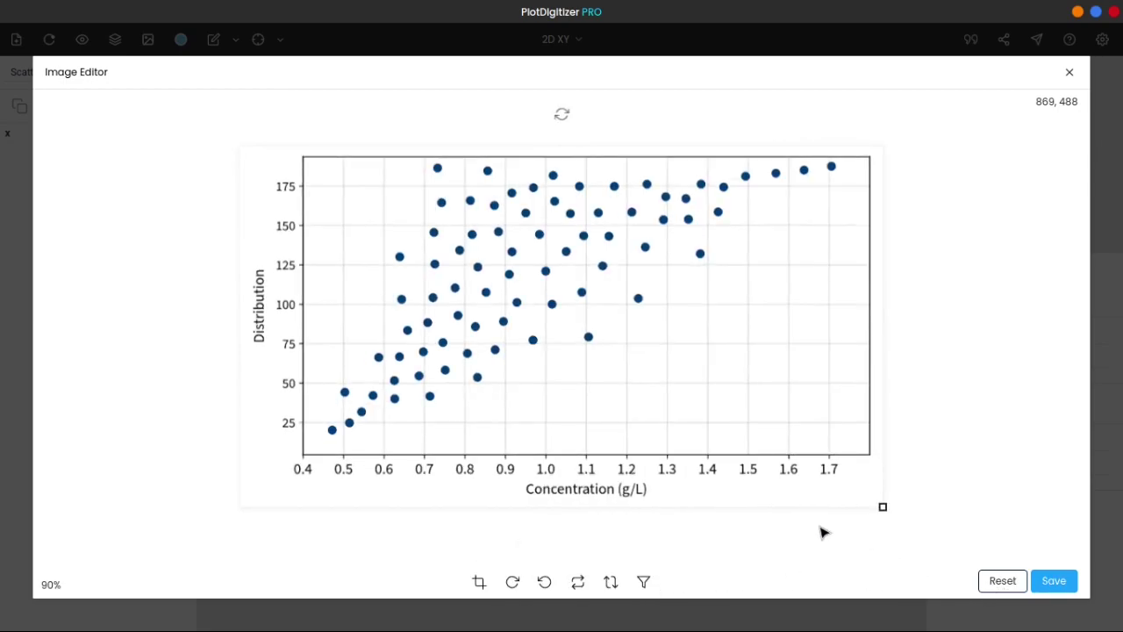
pyautogui.click(1069, 73)
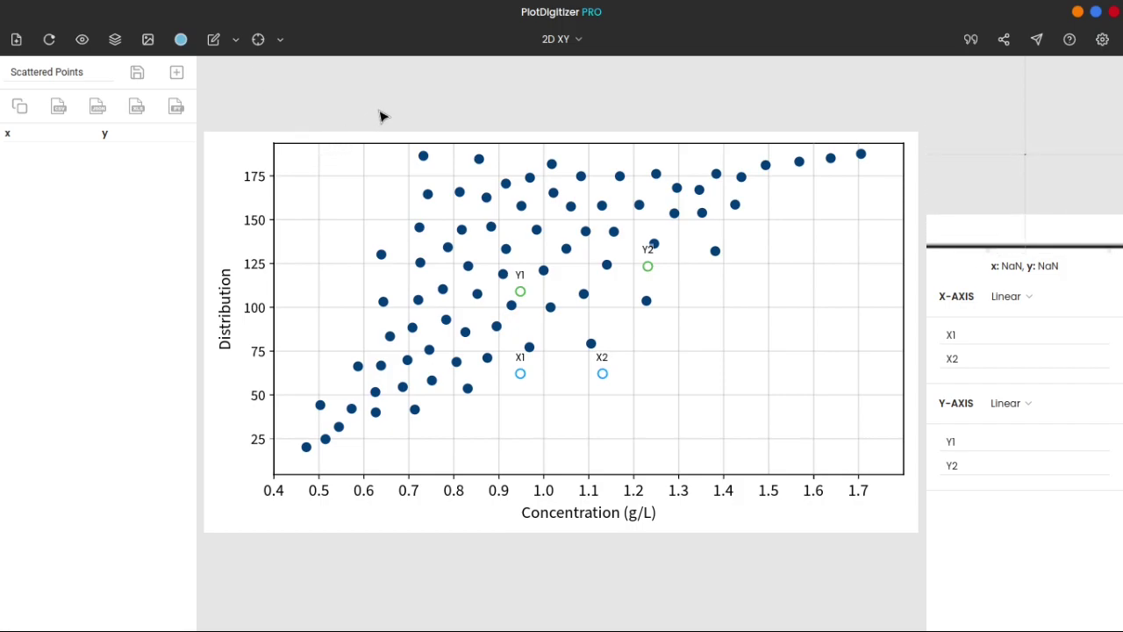
pyautogui.click(575, 46)
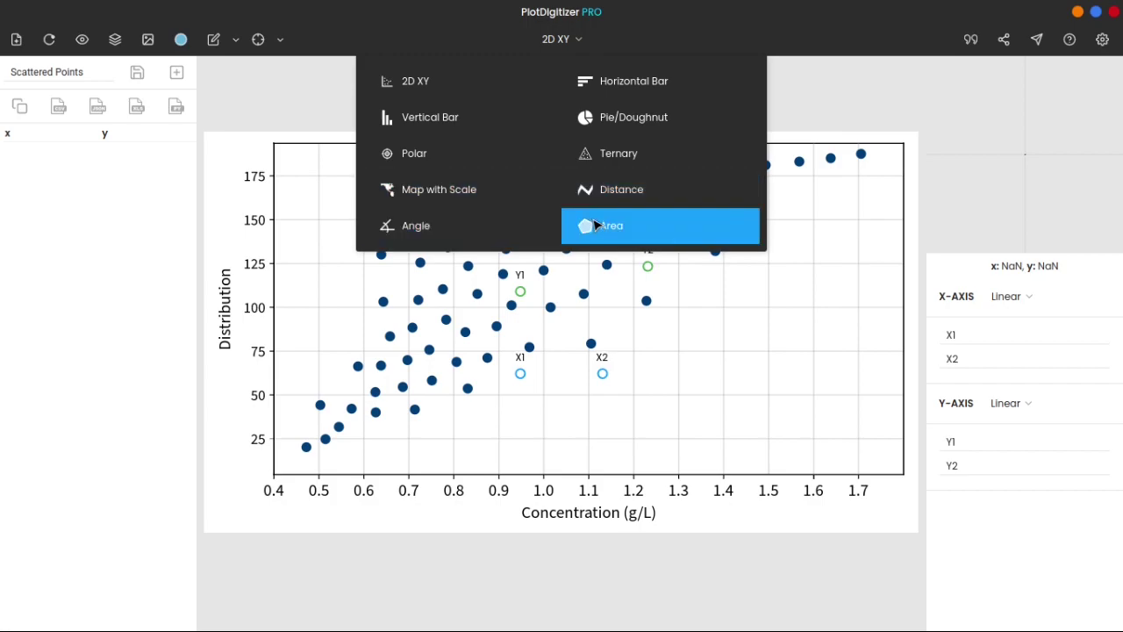
pyautogui.click(568, 42)
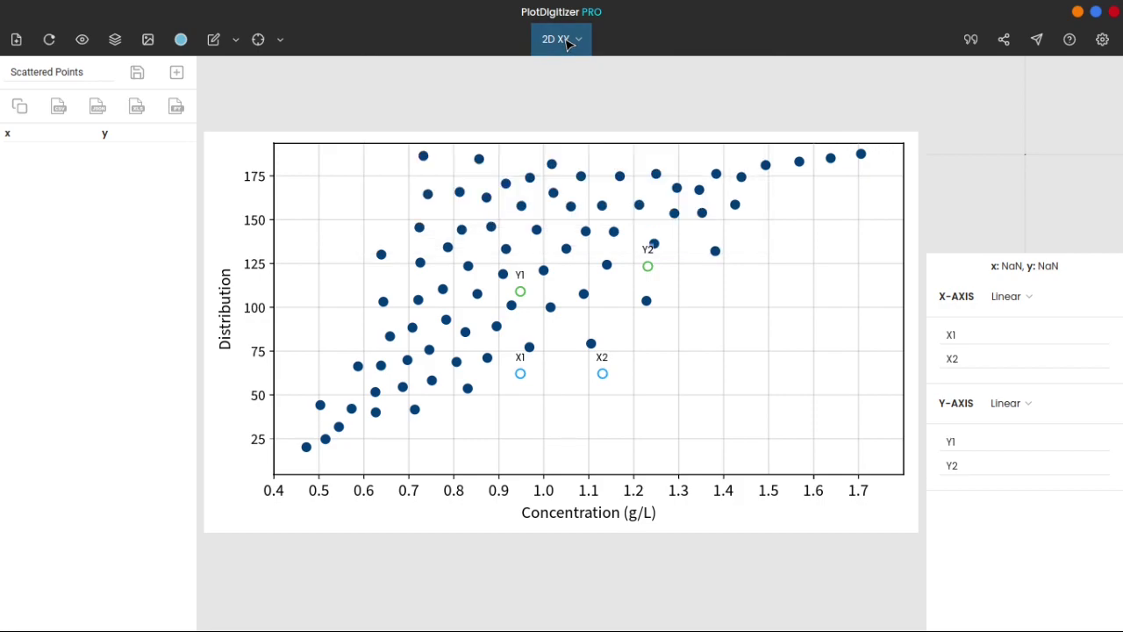